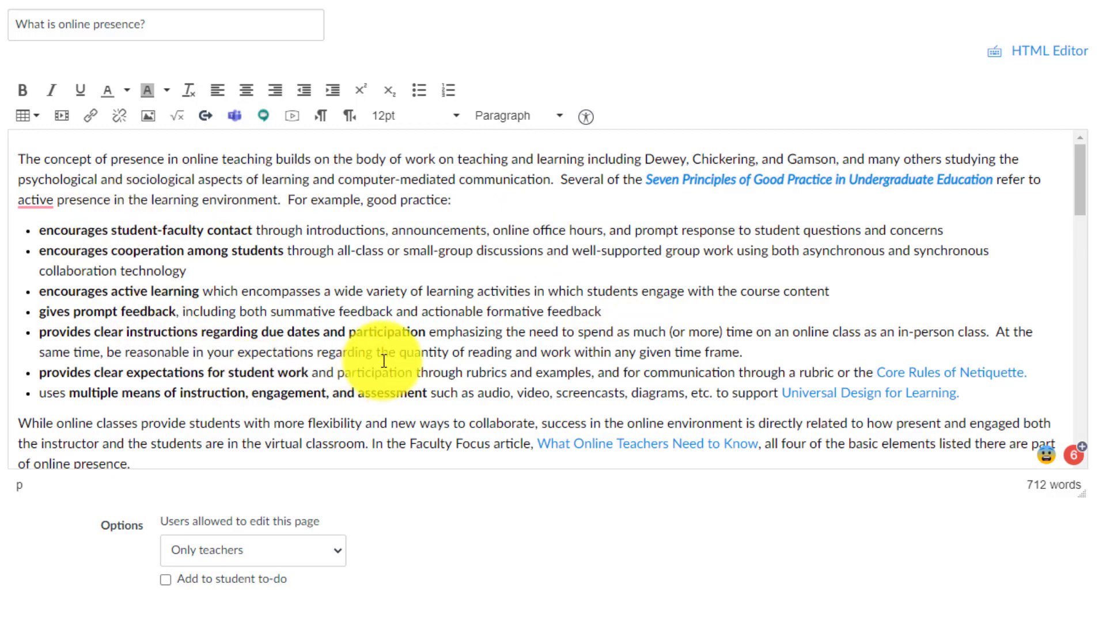
Step: Start a new image upload for the page and choose the school-1782427_640 file from the Downloads folder
scroll(384, 361, "down", 5)
scroll(384, 361, "up", 5)
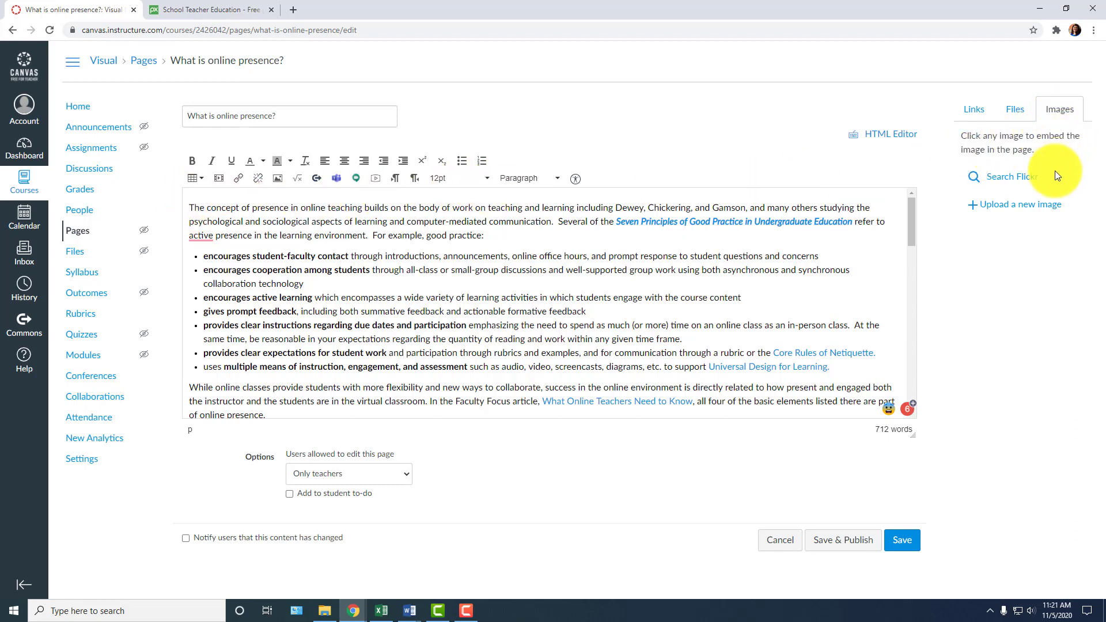
left_click(1038, 209)
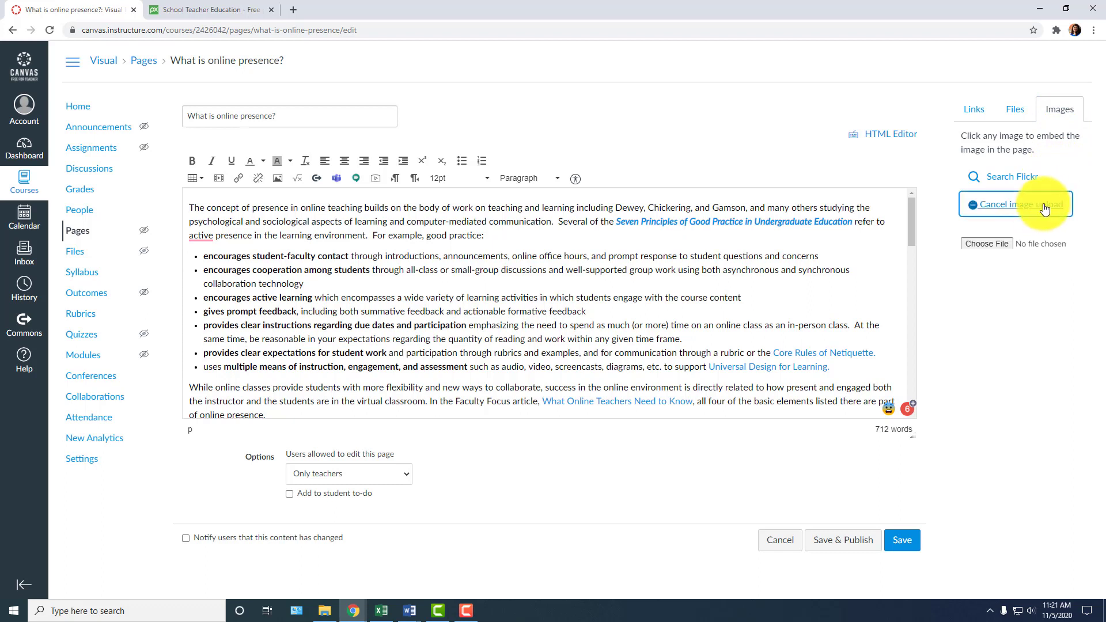
left_click(996, 243)
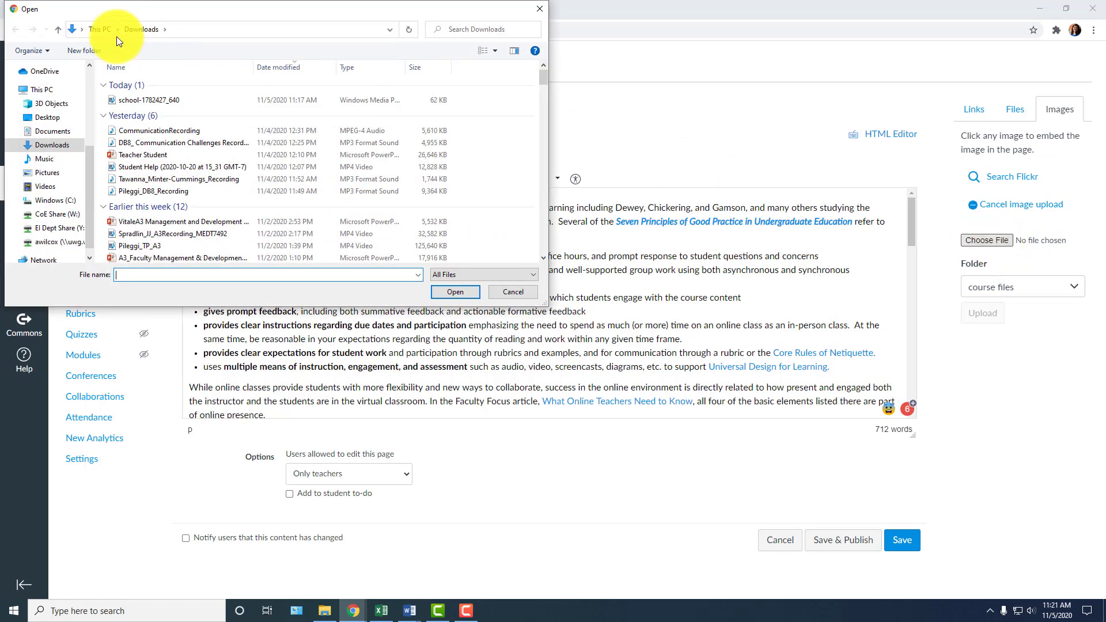
left_click(137, 100)
left_click(465, 292)
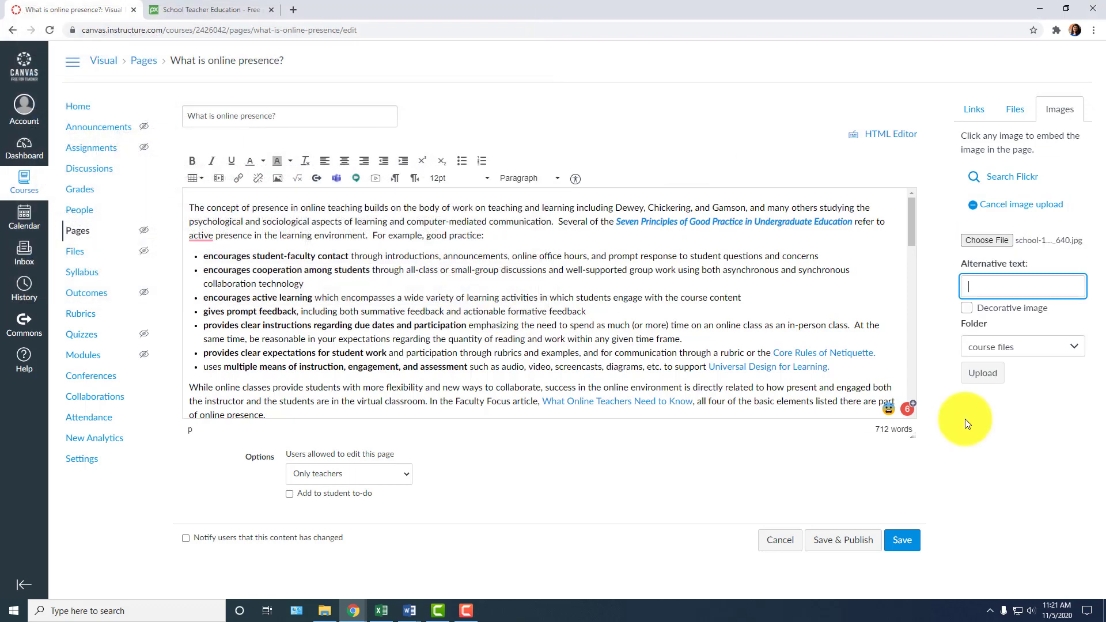
Step: Set the alternative text to "A teacher teaching a child in the woods" and upload the image into the page
left_click(1029, 288)
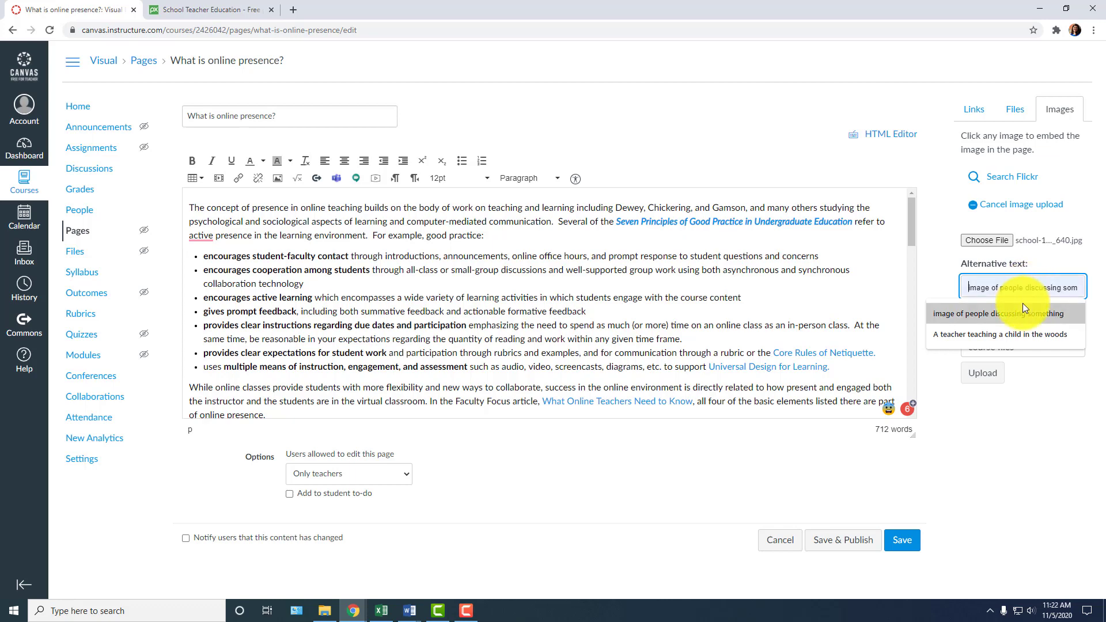
left_click(1017, 335)
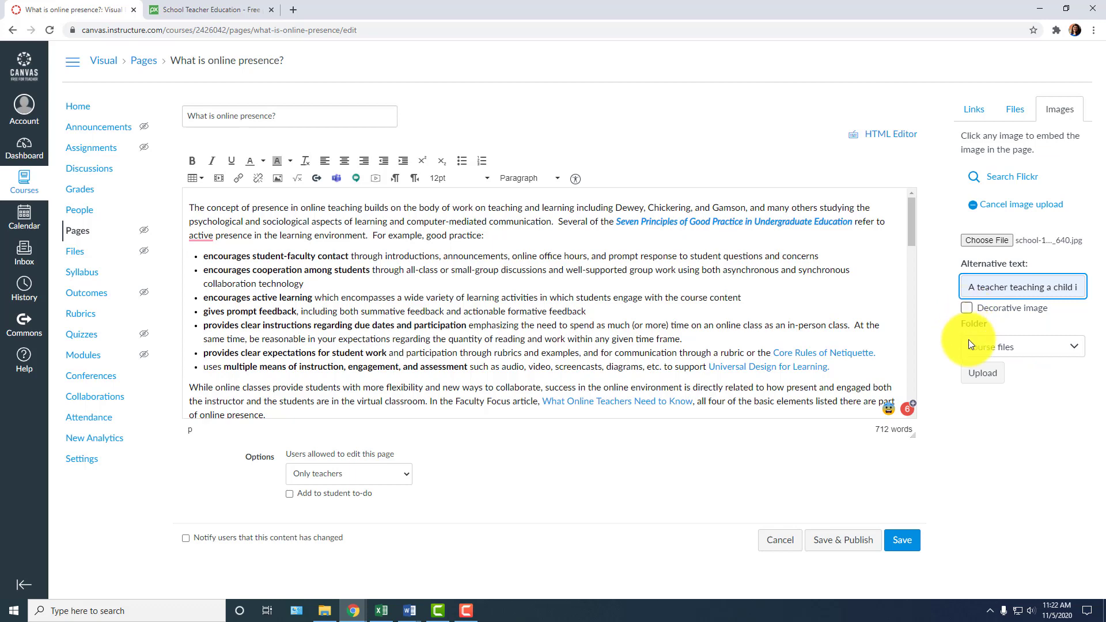
left_click(985, 374)
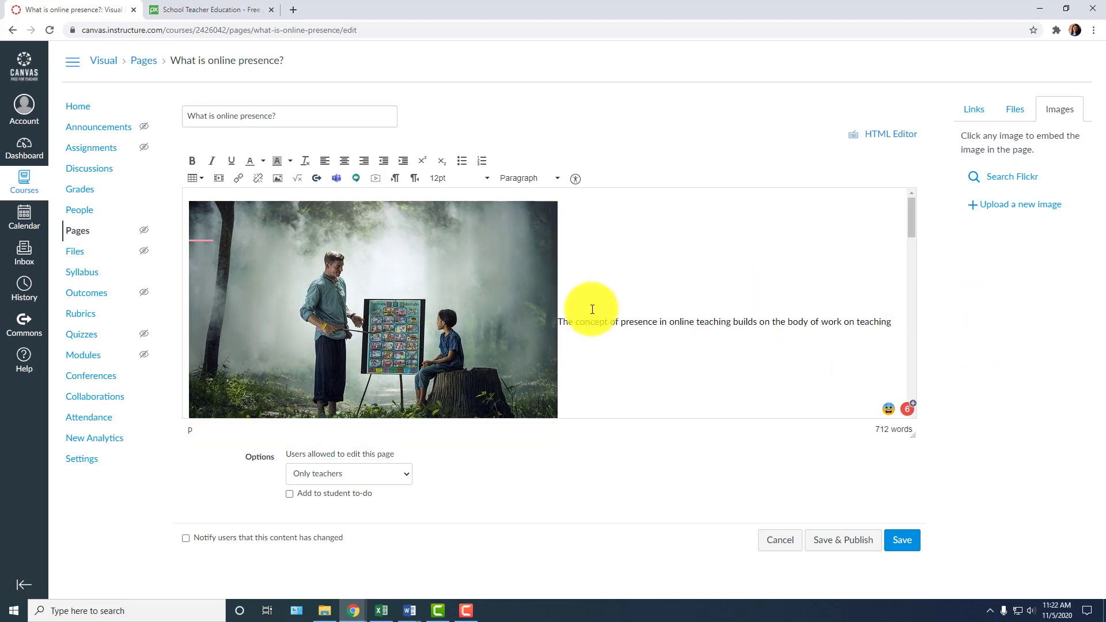
Step: Compare right and left alignment for the inserted teacher image and leave it right-aligned beside the text
scroll(766, 338, "down", 2)
scroll(766, 338, "up", 2)
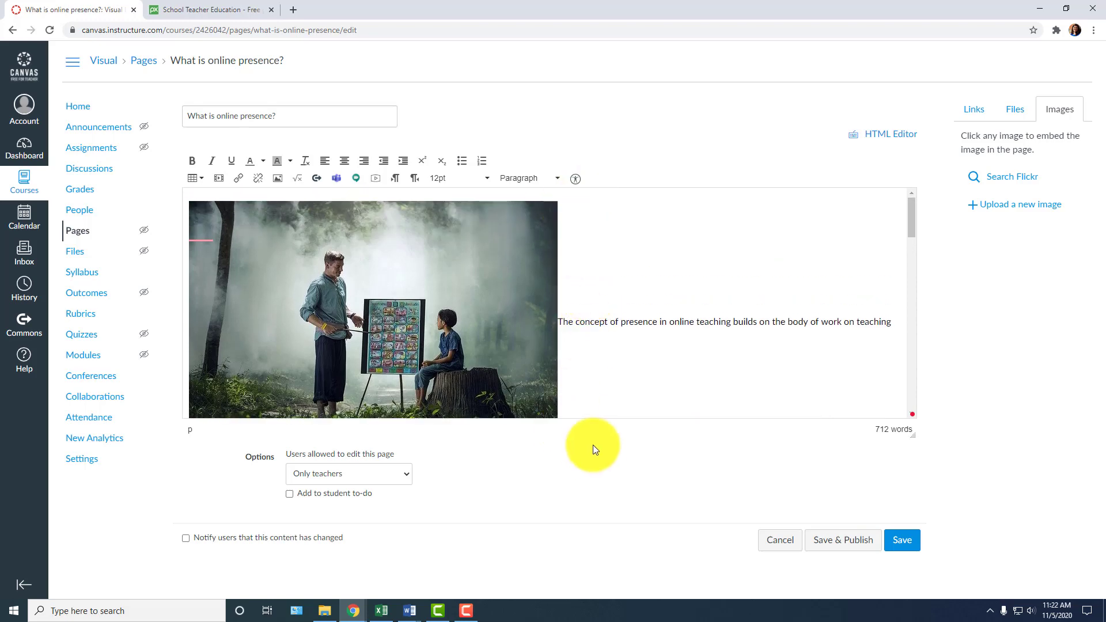
scroll(619, 335, "down", 2)
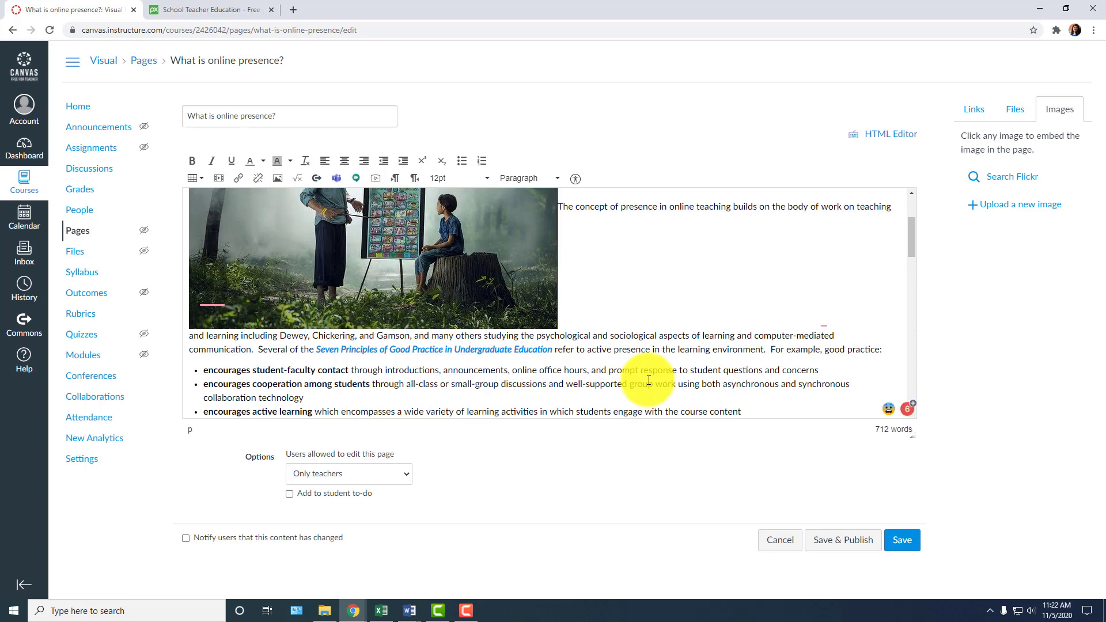
scroll(648, 374, "up", 2)
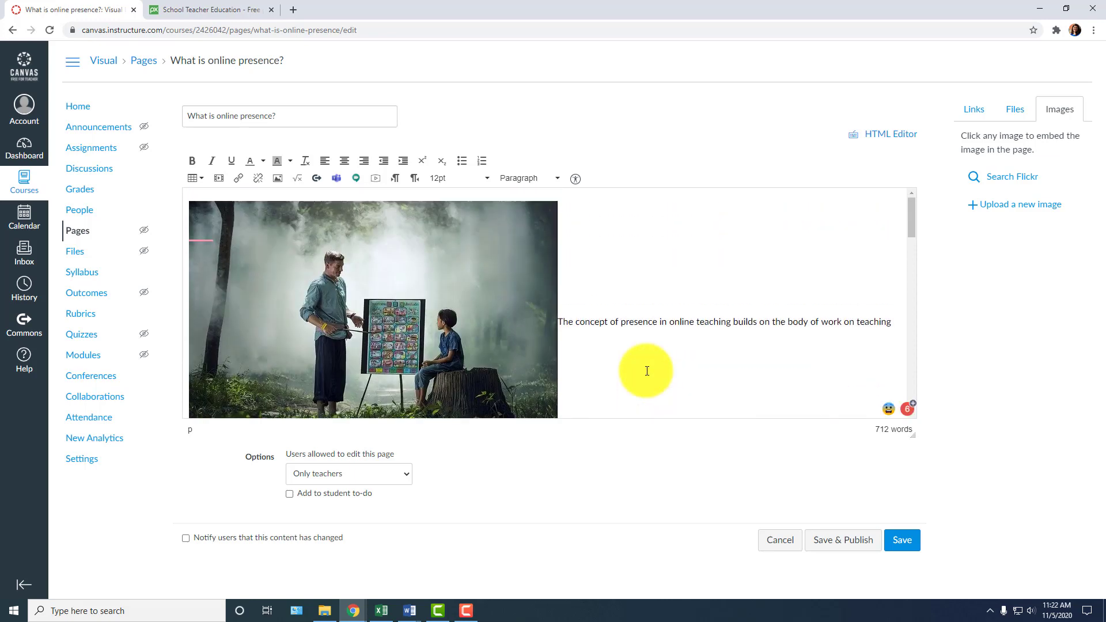
left_click(423, 257)
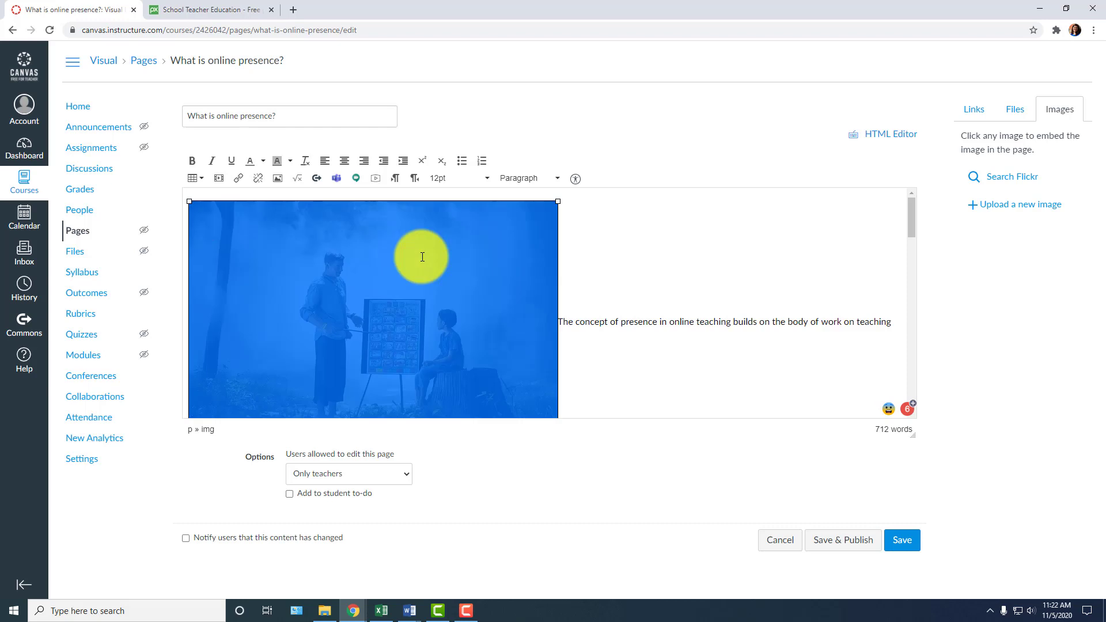
left_click(363, 163)
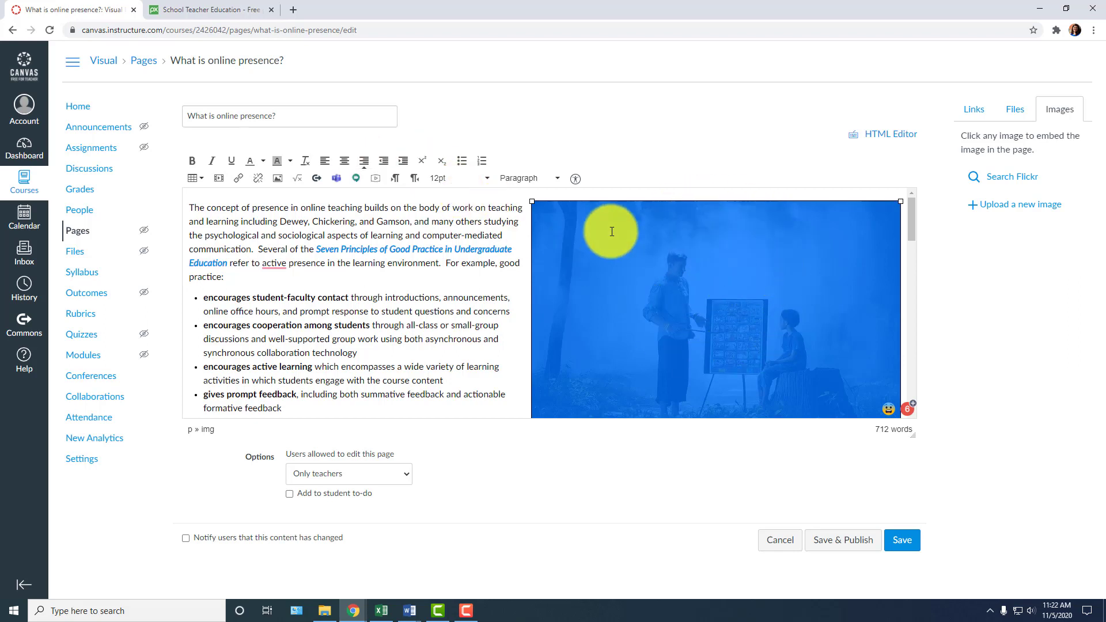
left_click(326, 166)
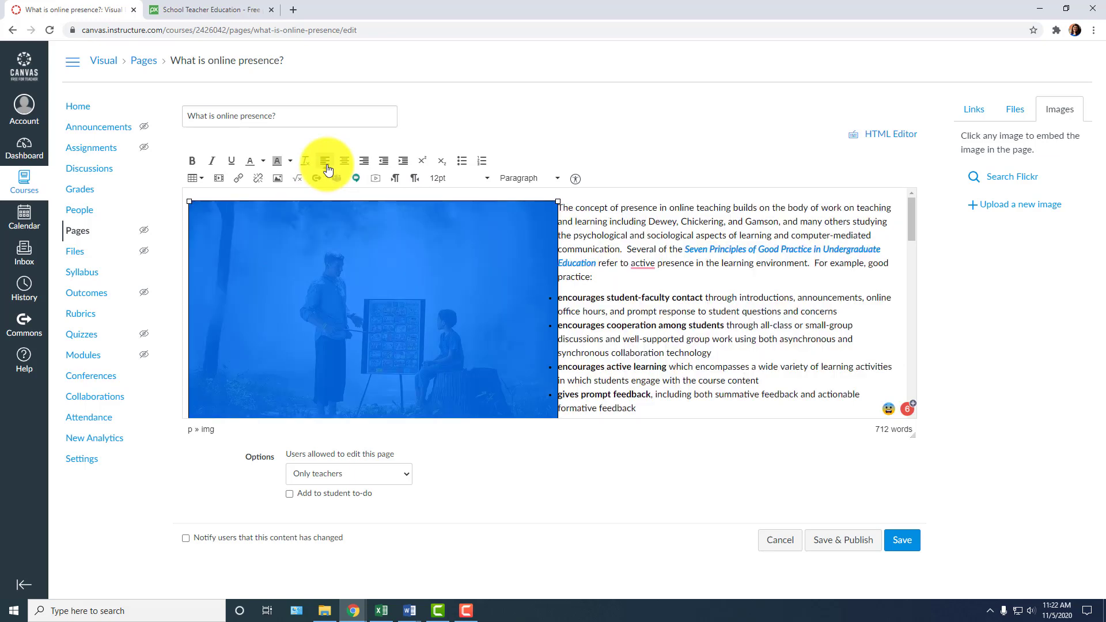
left_click(369, 166)
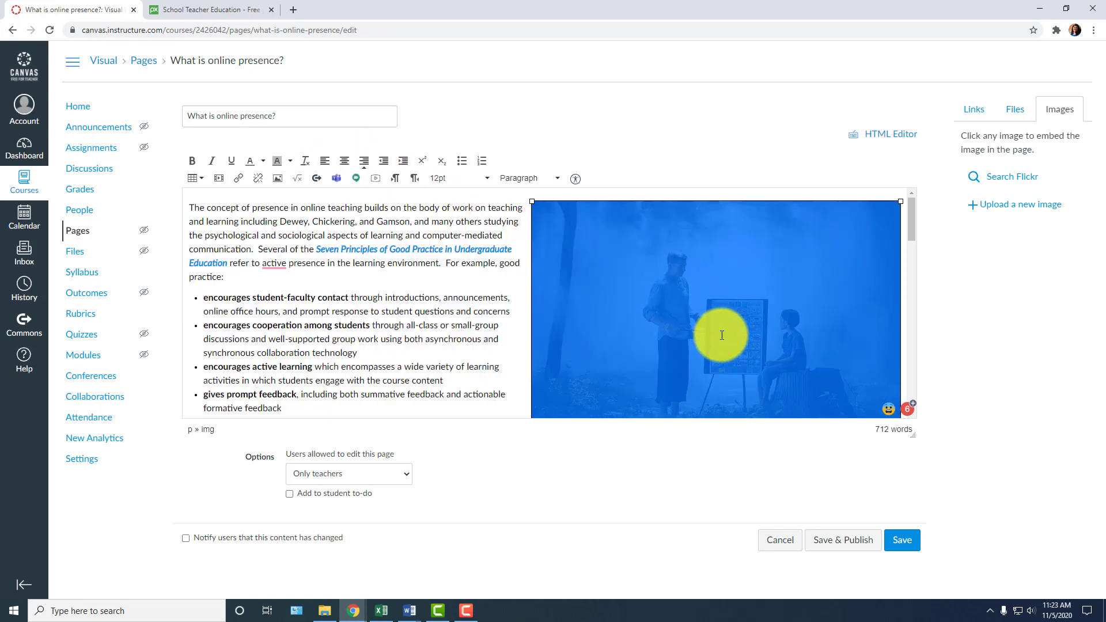
Step: Shrink the right-aligned teacher image proportionally to about 432 by 285 pixels
left_click(469, 325)
scroll(604, 314, "down", 3)
scroll(605, 313, "up", 2)
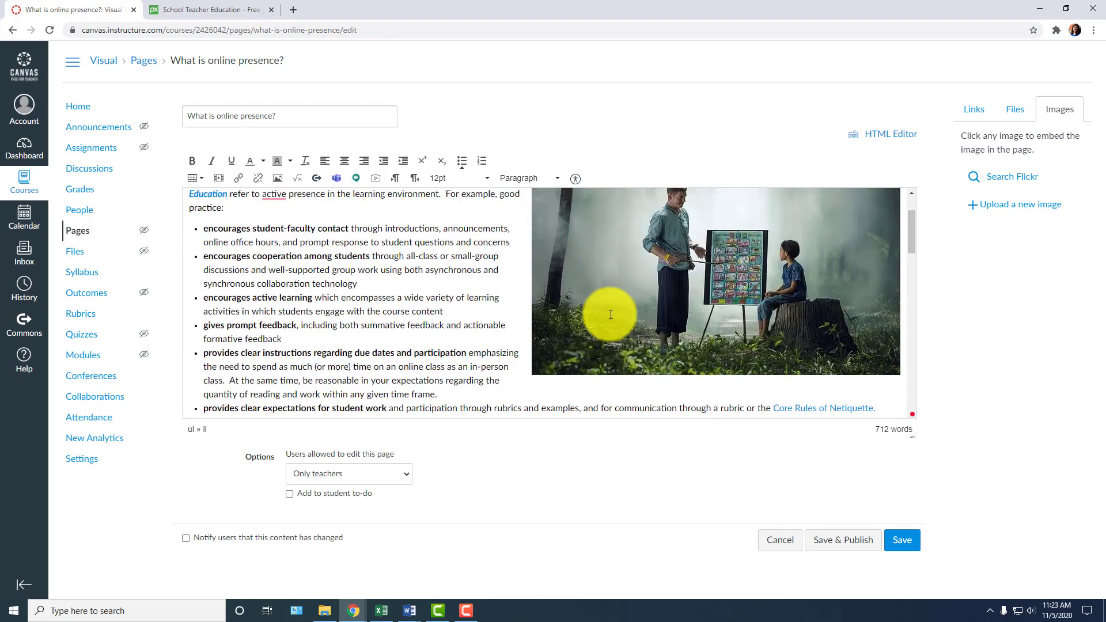
scroll(311, 317, "up", 1)
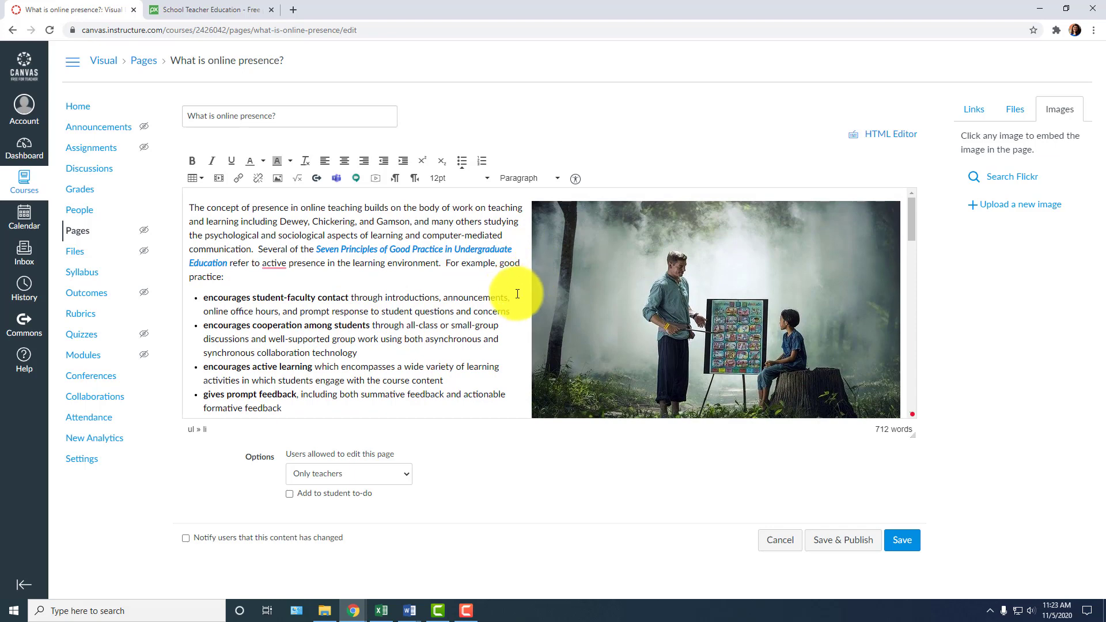
left_click(627, 303)
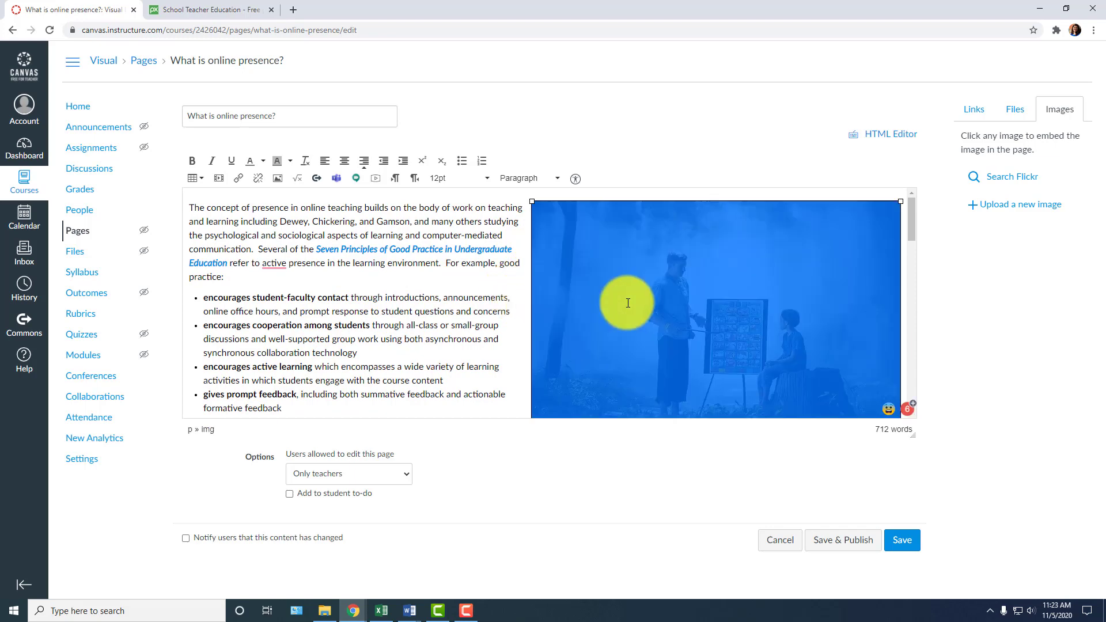
scroll(628, 303, "down", 1)
scroll(628, 303, "down", 1)
left_click_drag(532, 329, 670, 257)
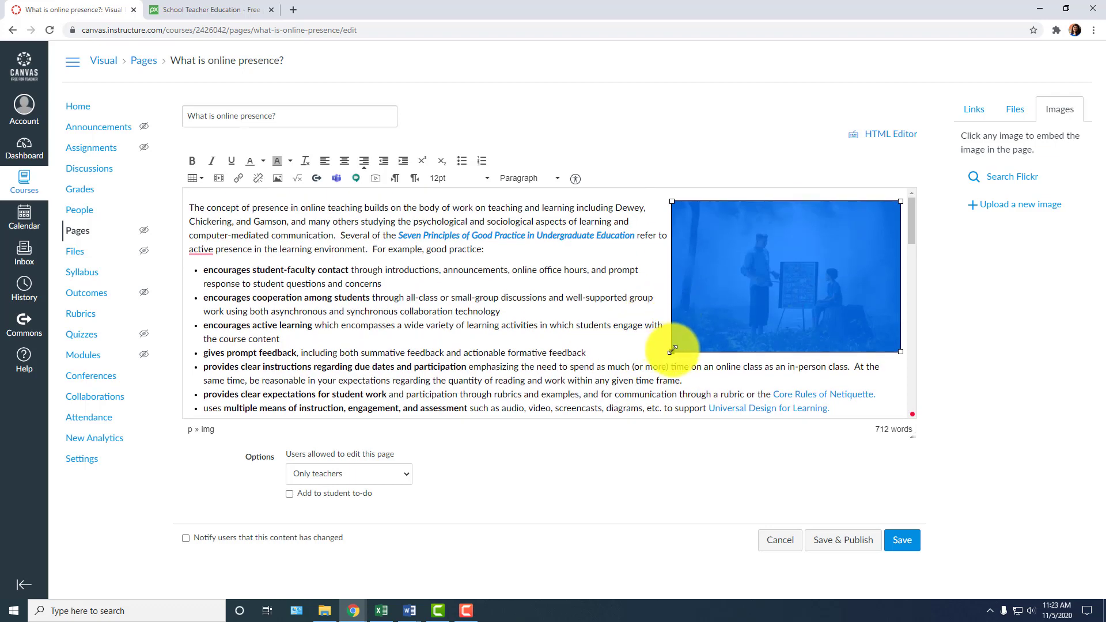
left_click_drag(672, 350, 662, 367)
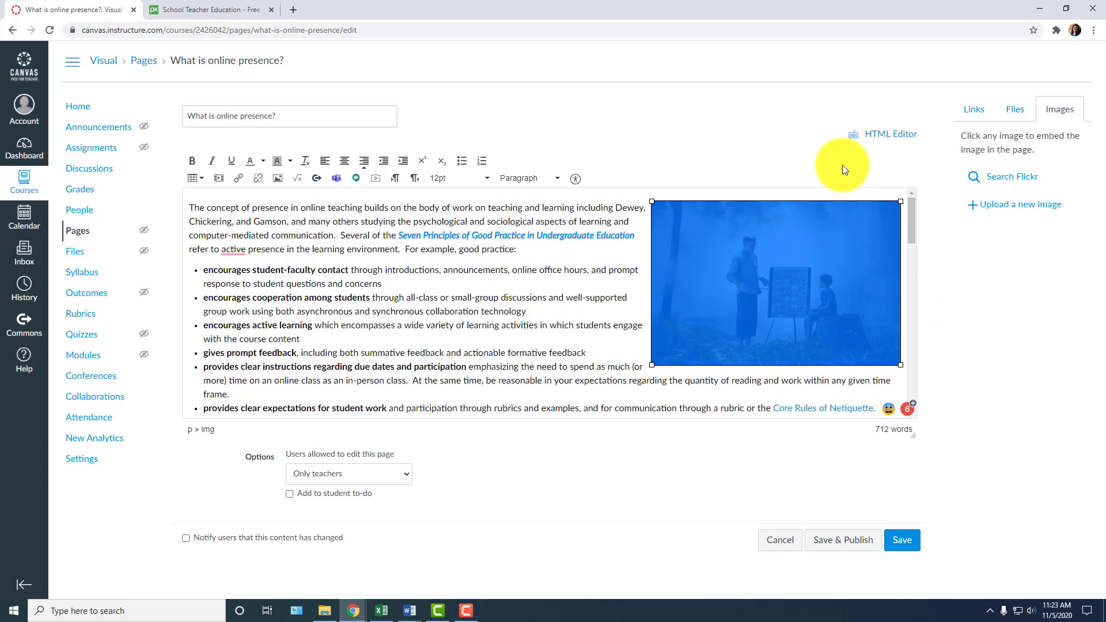
Step: Set the image's width attribute to 25% in the page's HTML code and return to the rich content view
left_click(892, 143)
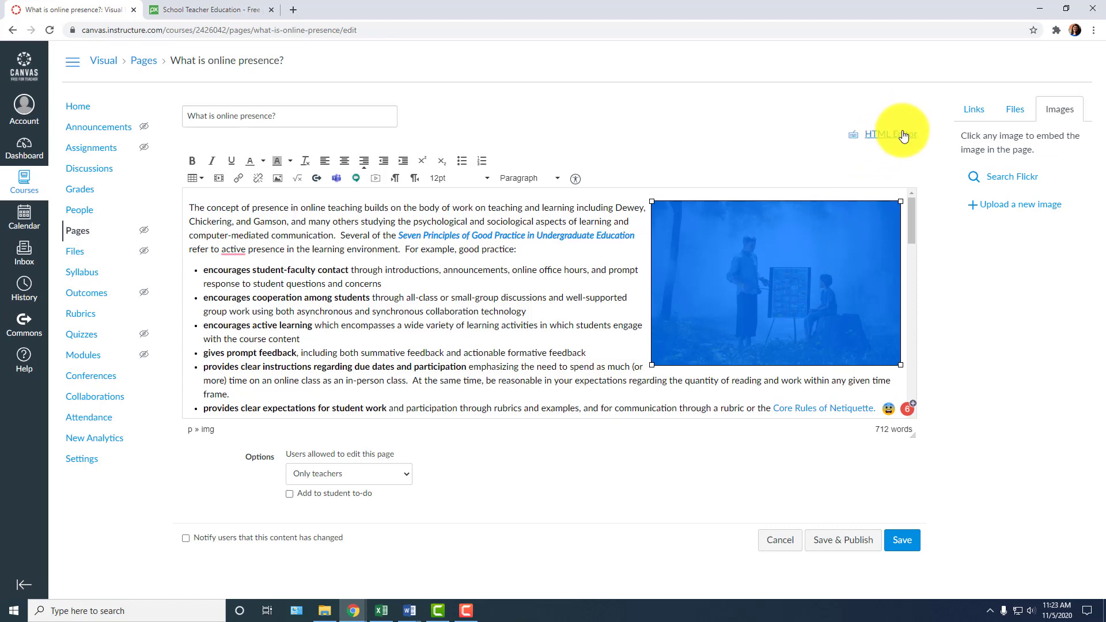
left_click(903, 136)
scroll(769, 280, "up", 15)
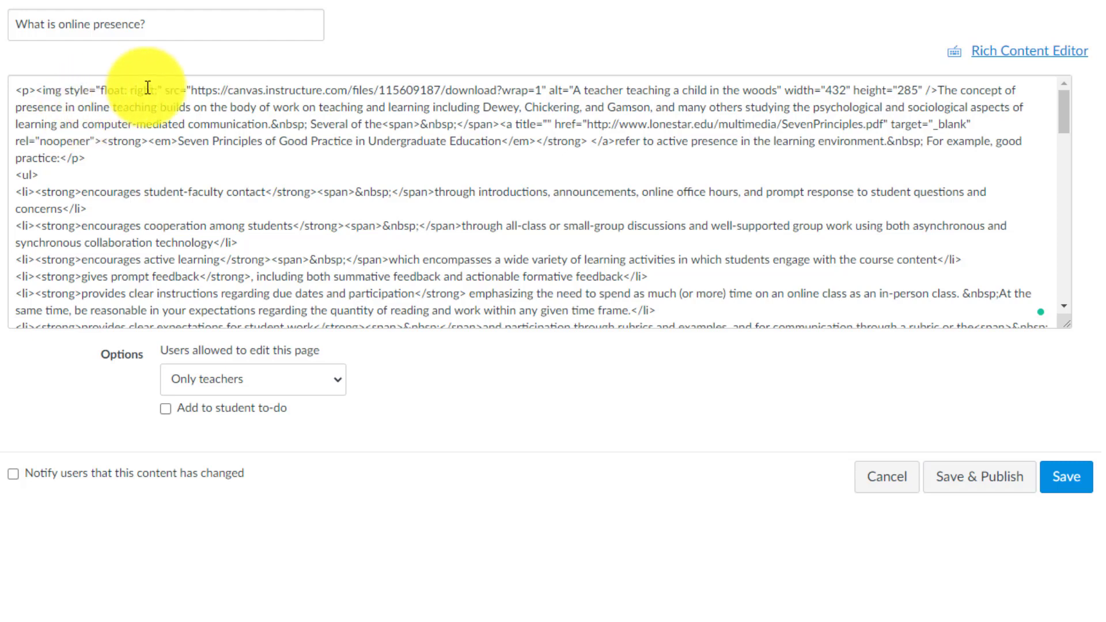
left_click(846, 92)
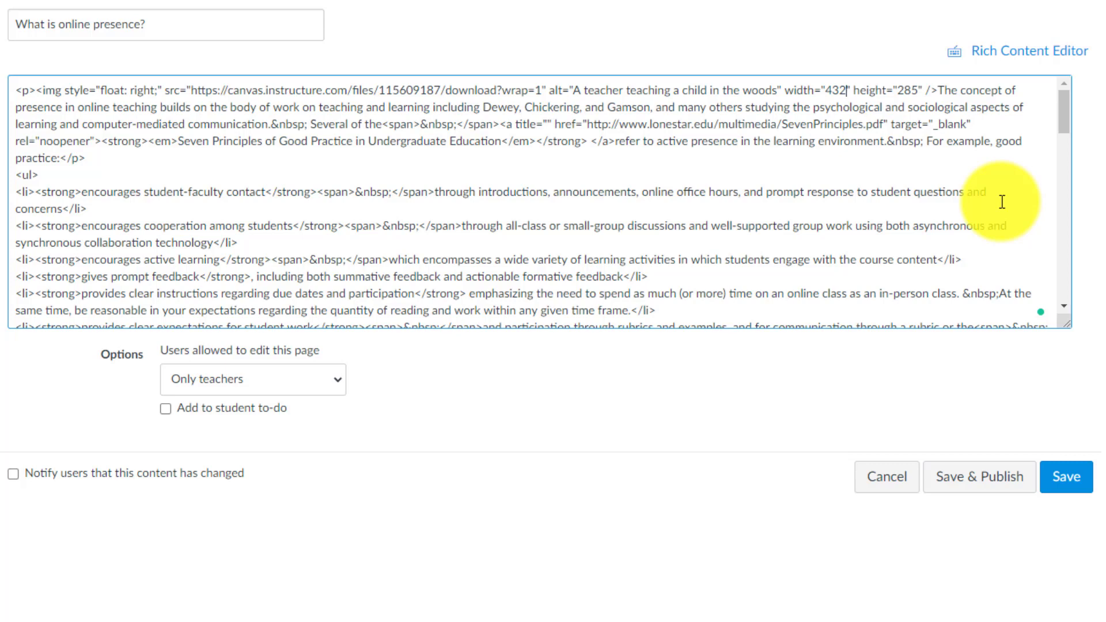
key("BackSpace")
key("BackSpace")
key("BackSpace")
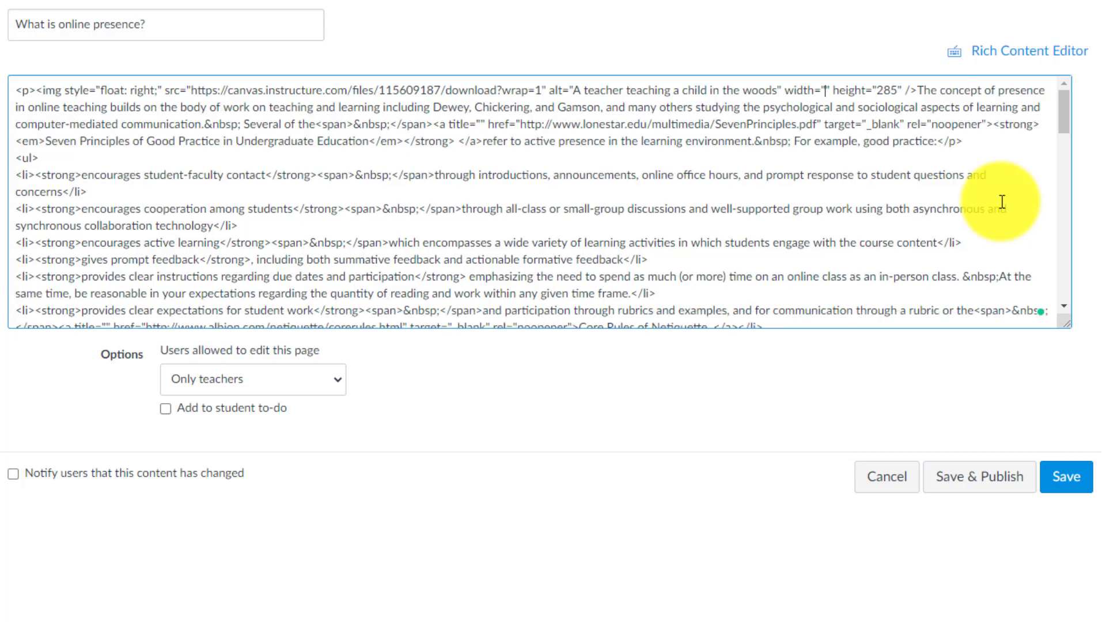
type("25")
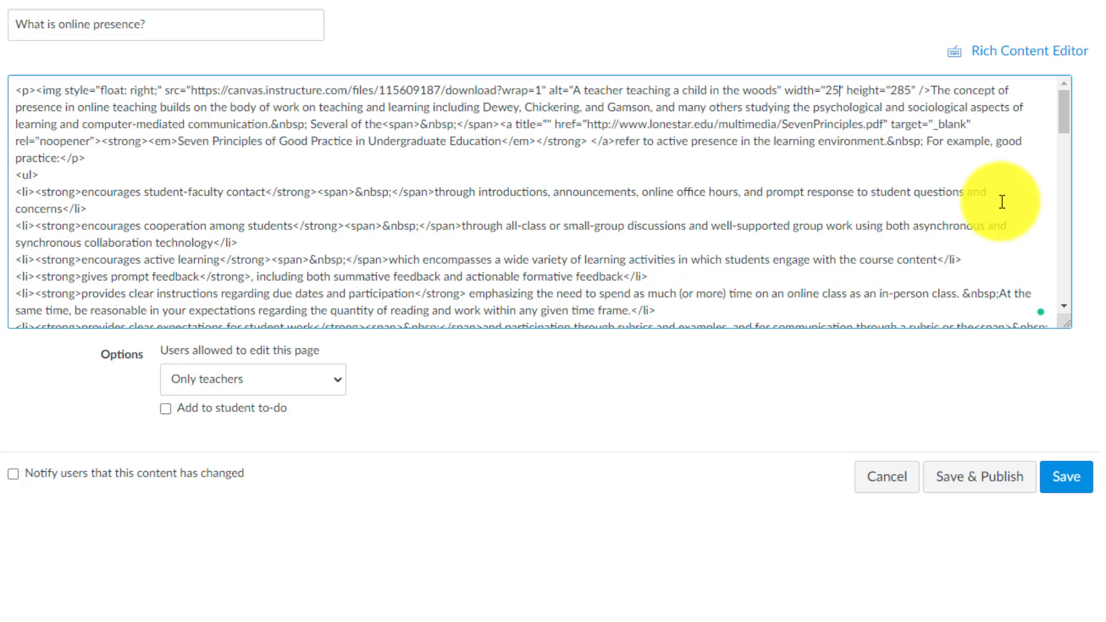
type("%")
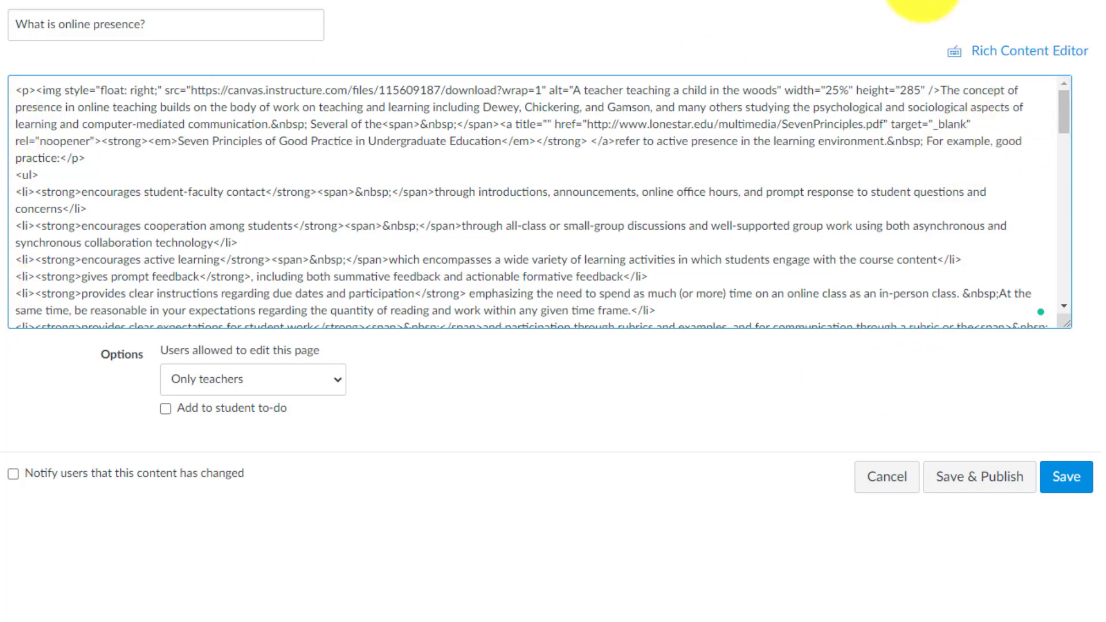
left_click(1062, 58)
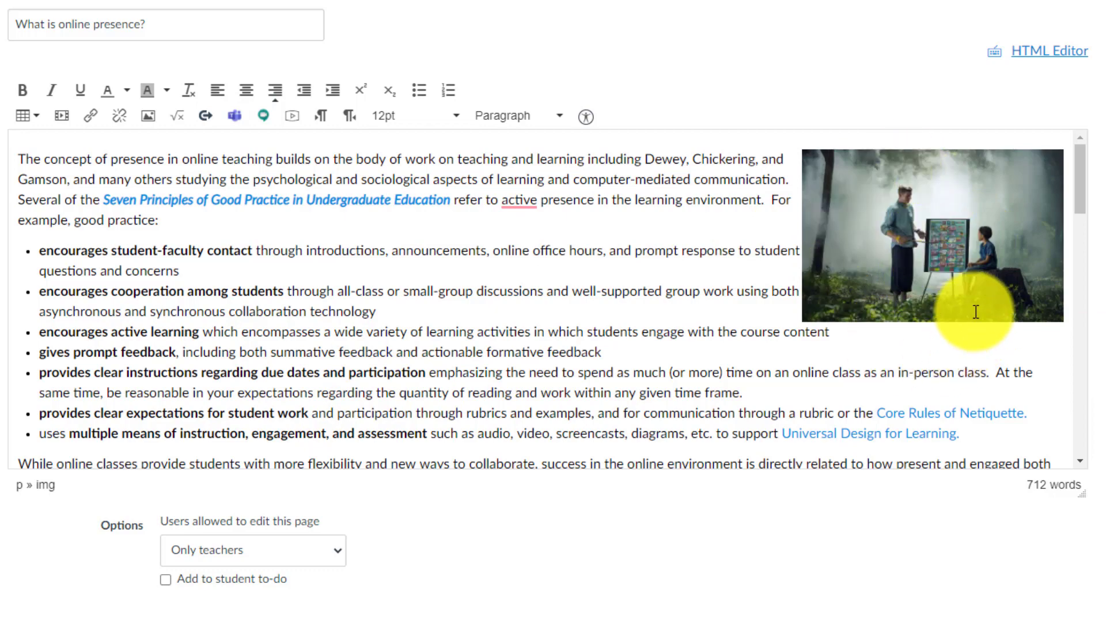
Step: Set the image's width attribute to 40% in the HTML code and return to the rich content view
left_click(1044, 55)
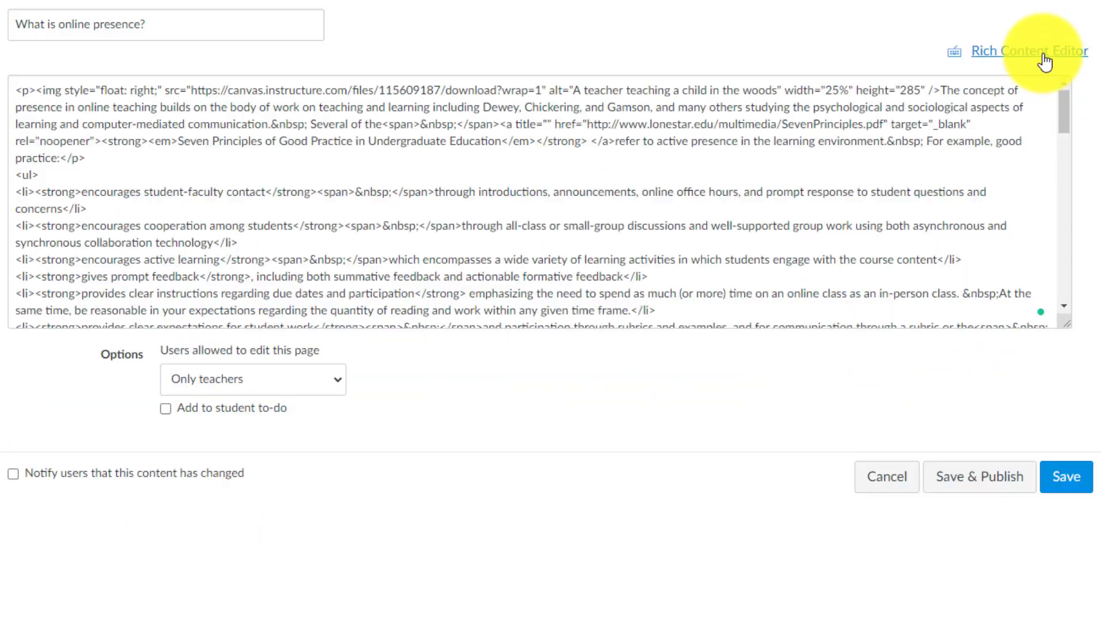
left_click(841, 90)
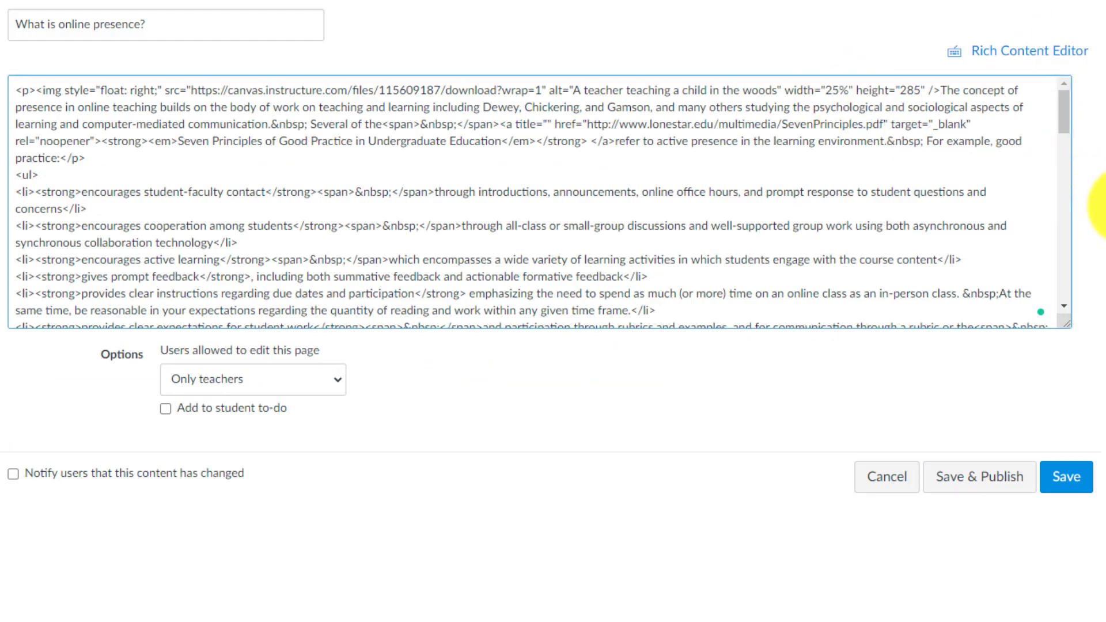
key("BackSpace")
key("BackSpace")
type("40")
left_click(1050, 64)
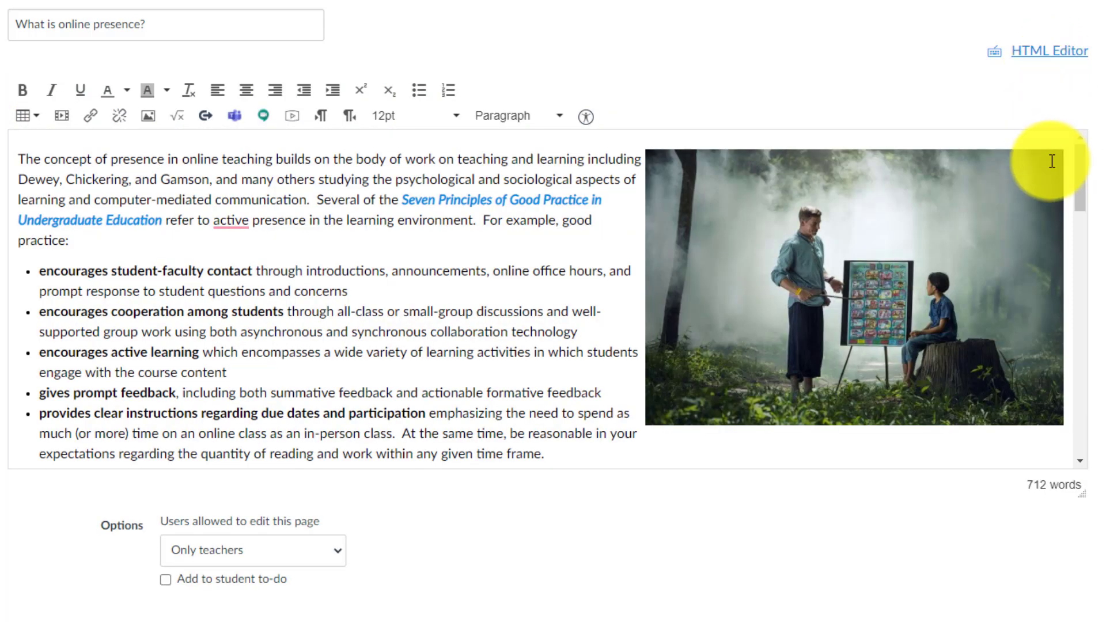
left_click(550, 292)
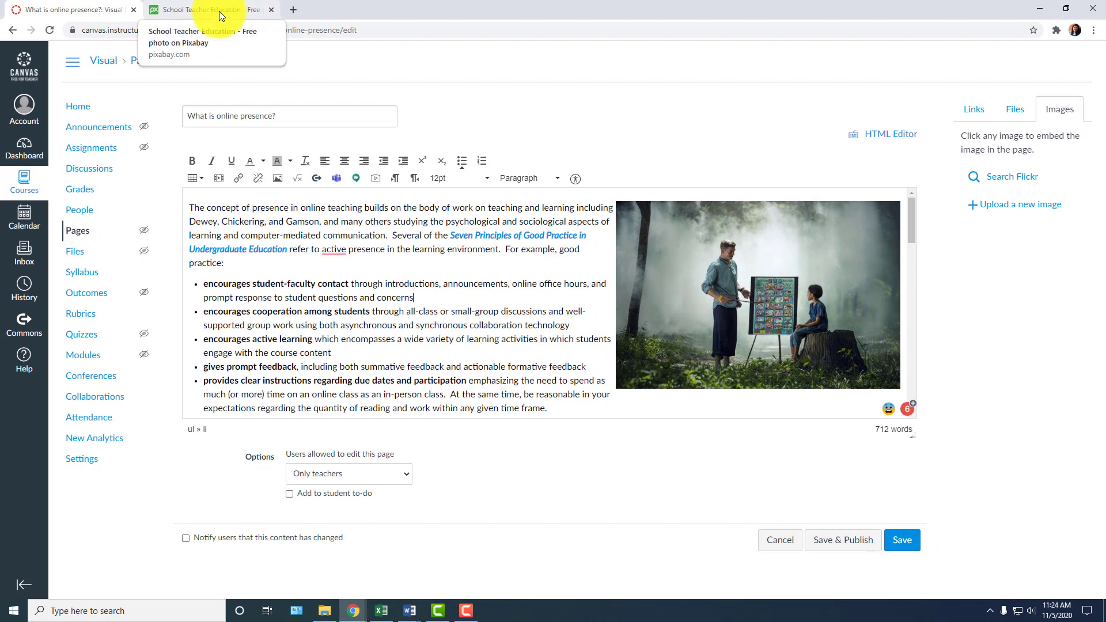
Step: Try pasting the image credit copied from the Pixabay page below the Community of Inquiry video, and delete the pasted code
left_click(218, 11)
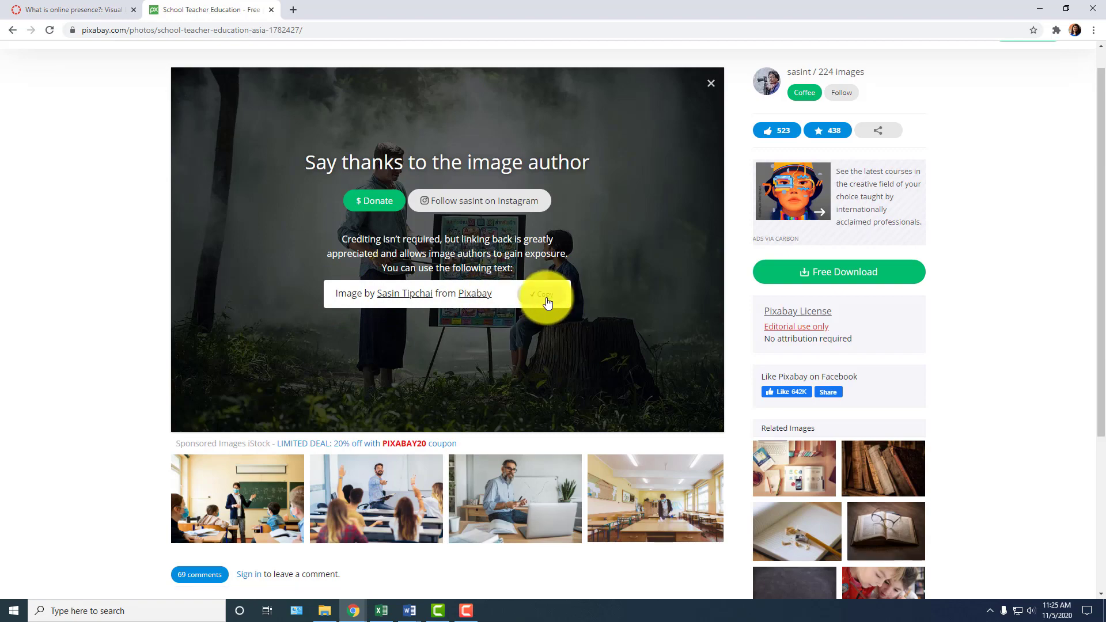
left_click(61, 10)
scroll(483, 286, "down", 15)
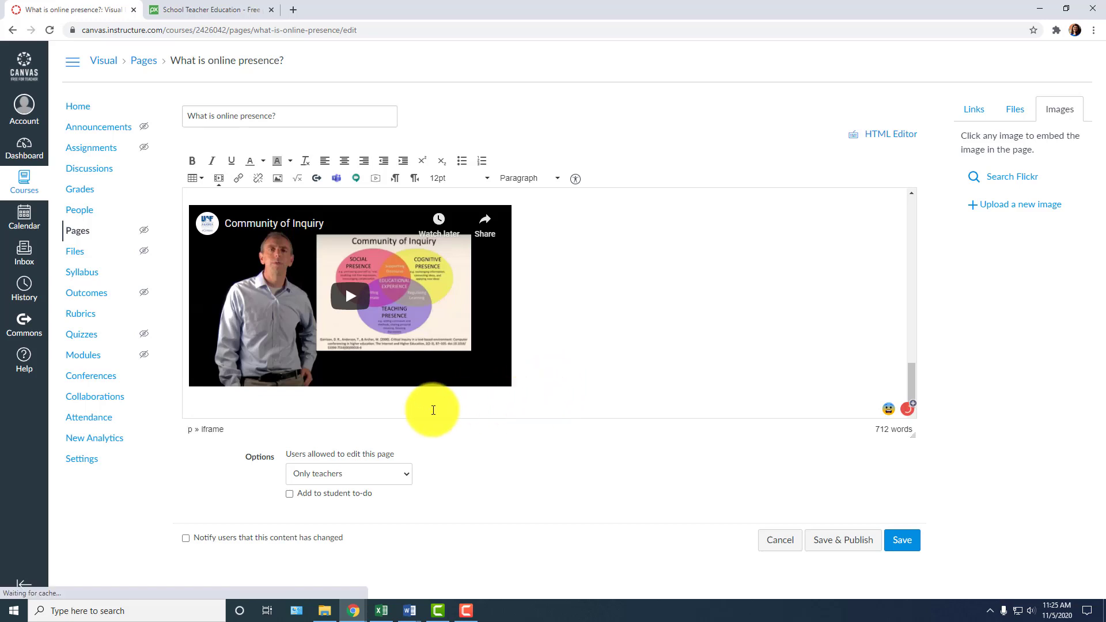
left_click(414, 410)
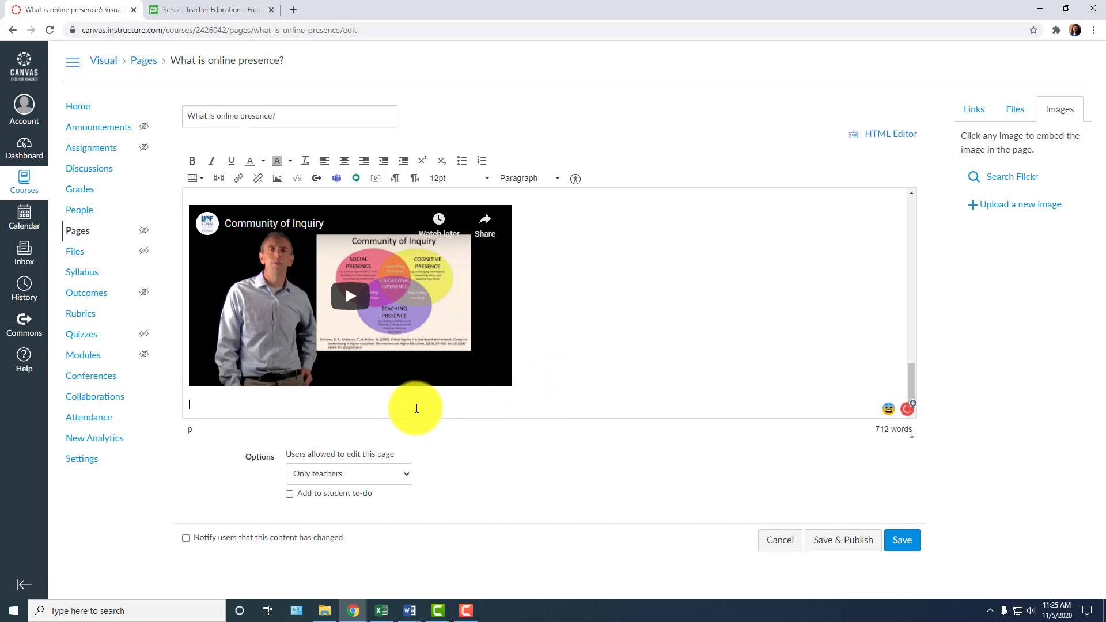
key("ctrl+v")
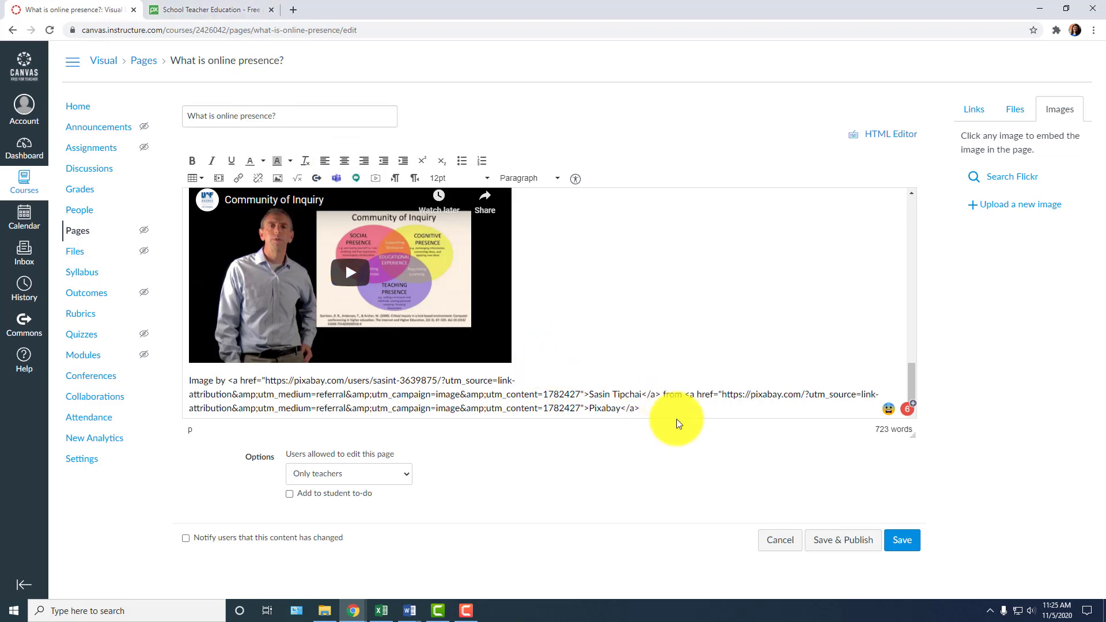
left_click_drag(602, 408, 147, 381)
key("BackSpace")
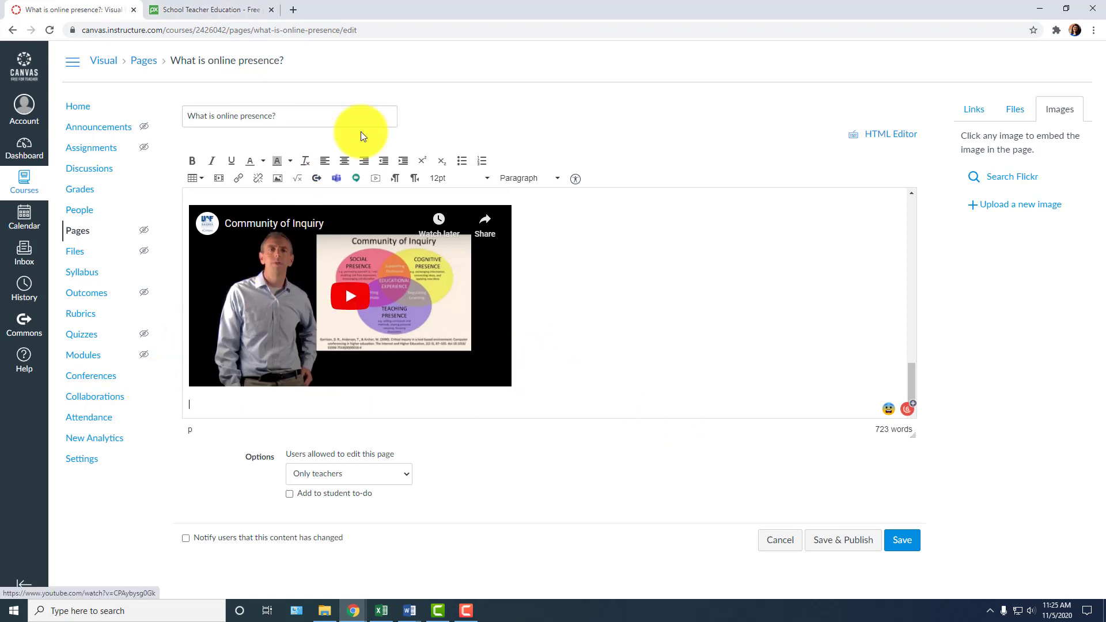
Step: Copy the displayed linked credit line from the Pixabay page and paste it below the Community of Inquiry video in the Canvas page
left_click(222, 12)
left_click_drag(499, 293, 358, 295)
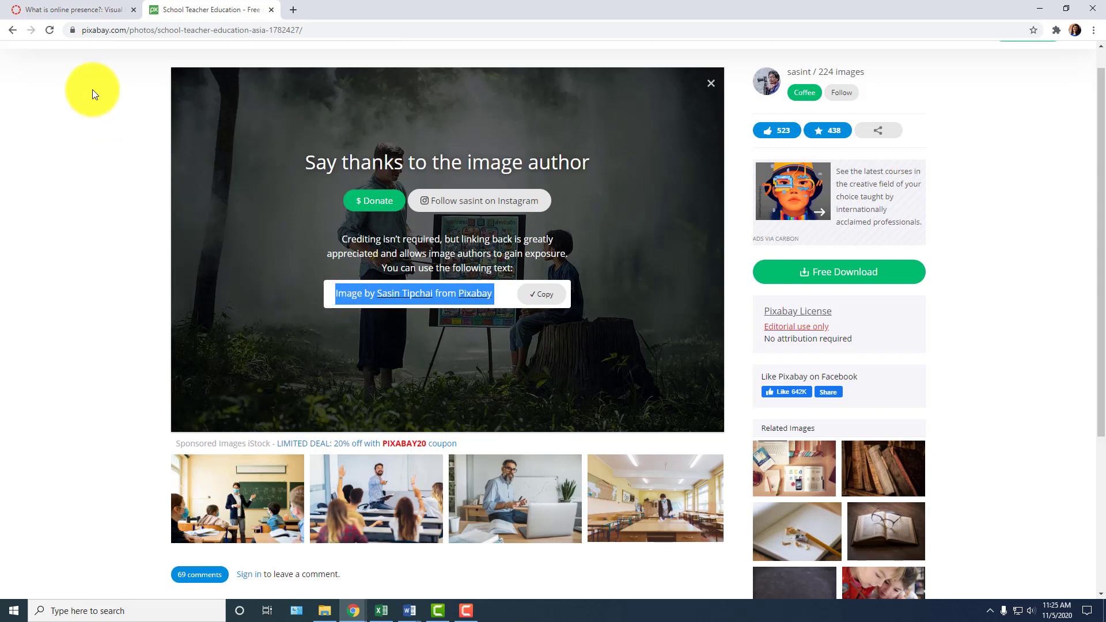
left_click(21, 11)
key("ctrl+v")
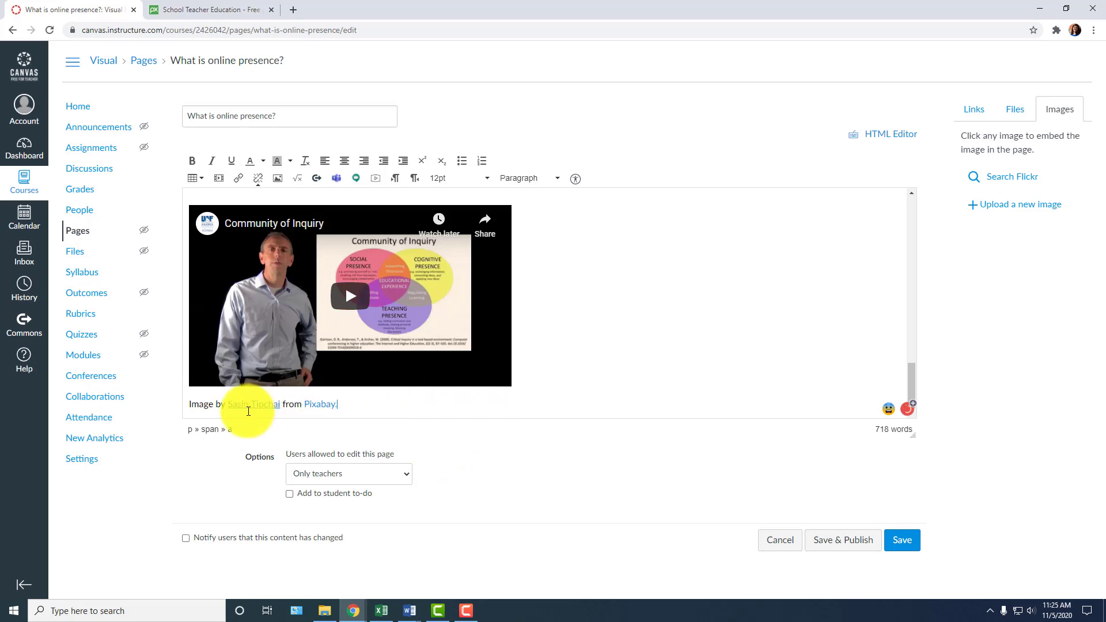
scroll(613, 398, "up", 3)
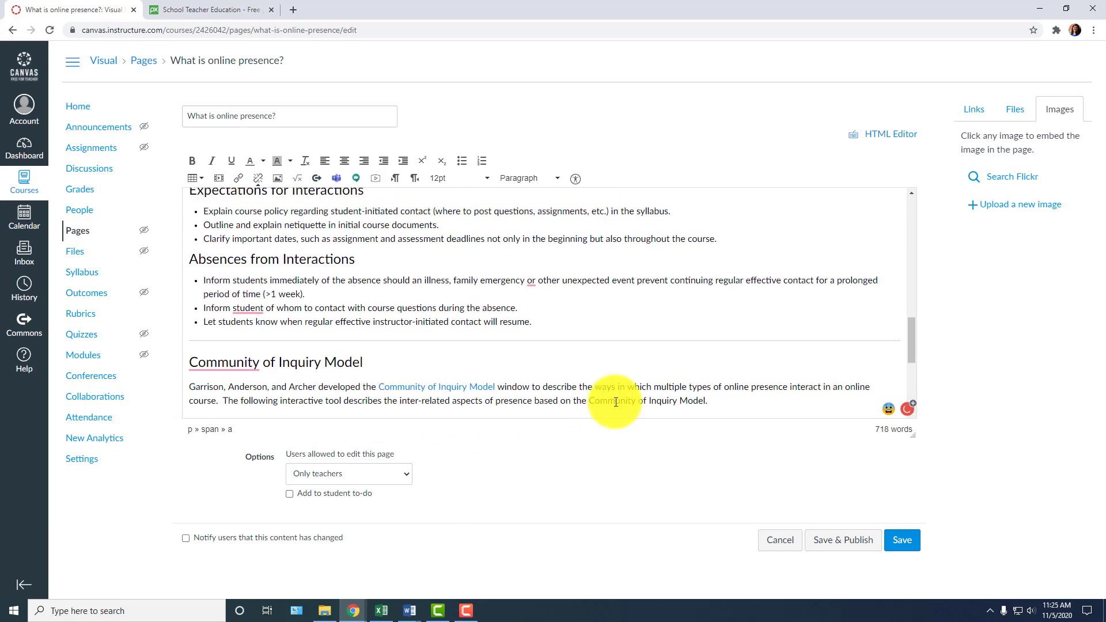
scroll(614, 401, "down", 3)
scroll(590, 400, "up", 3)
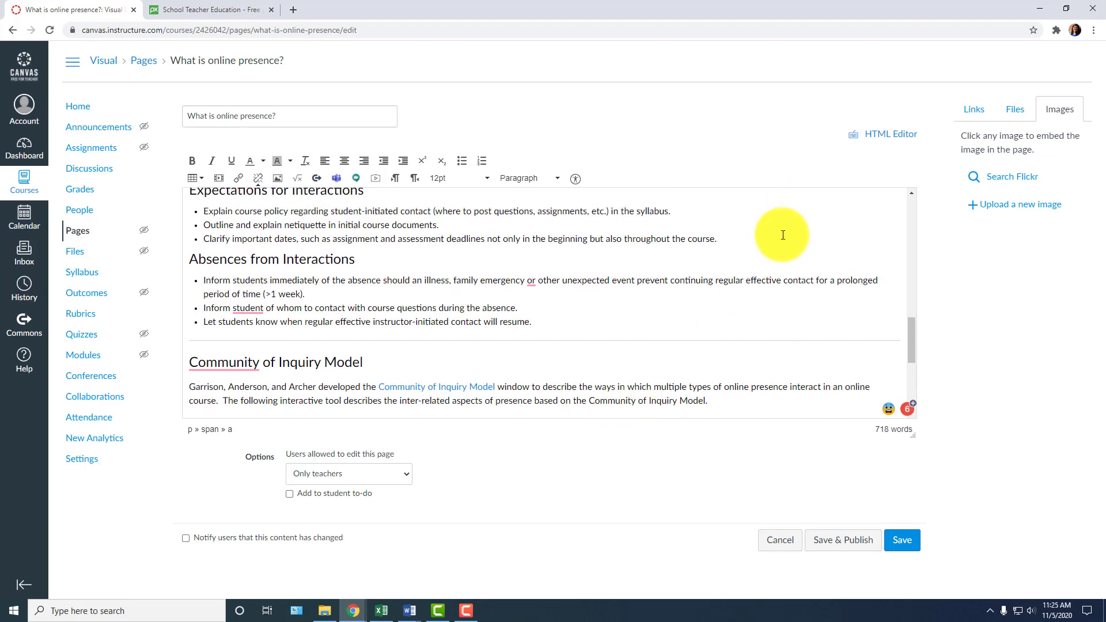
scroll(716, 289, "up", 3)
scroll(714, 302, "down", 6)
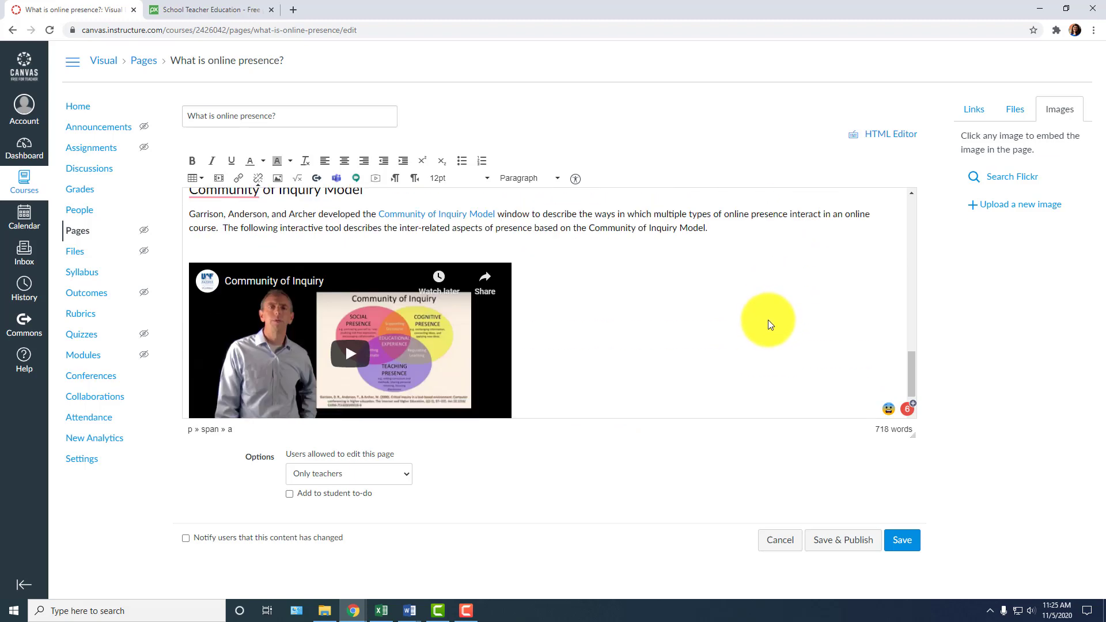